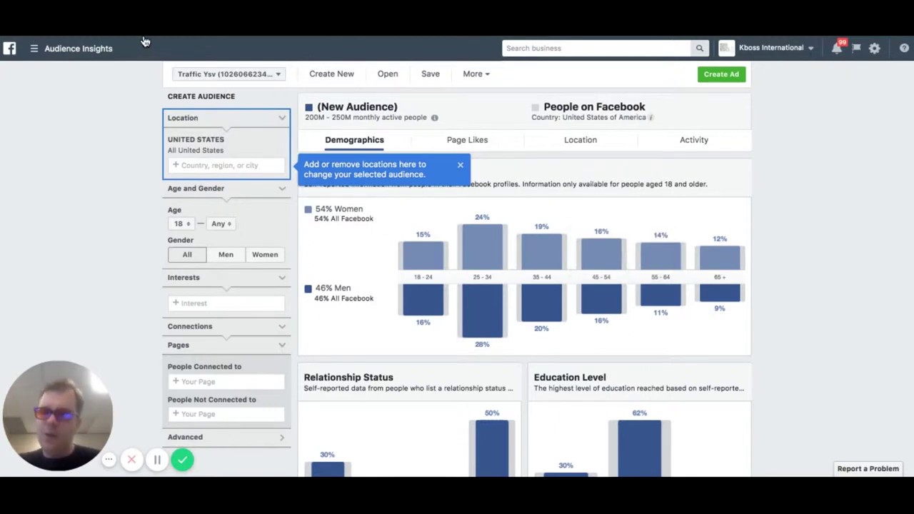
# - Browse the All Tools menu, then return to the Audience Insights page
pyautogui.click(33, 50)
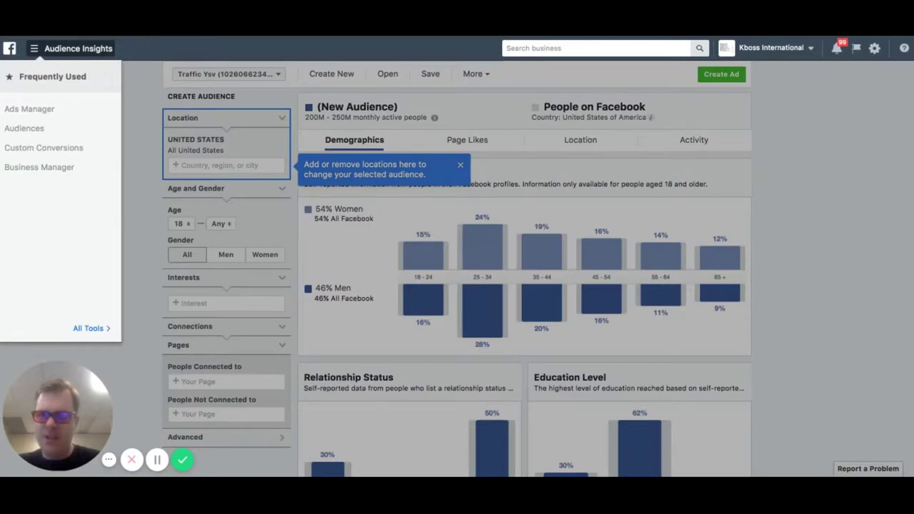
pyautogui.click(87, 328)
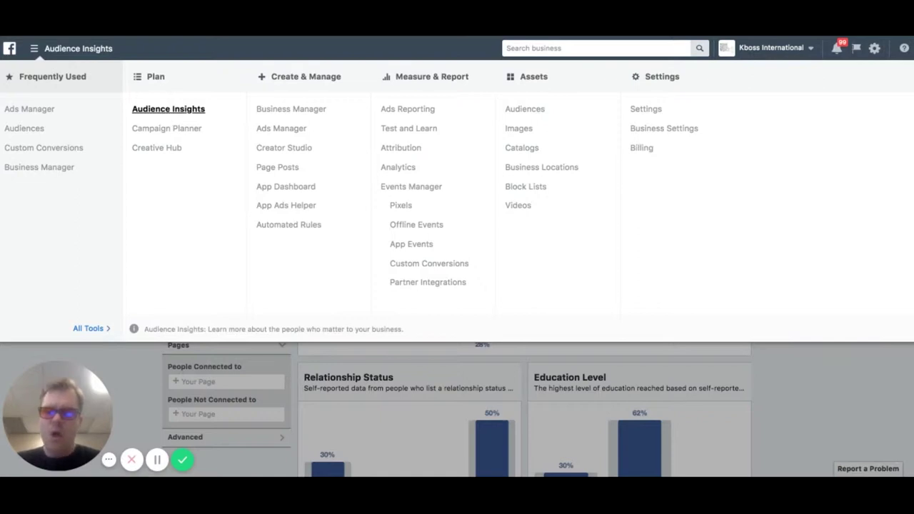
pyautogui.click(150, 378)
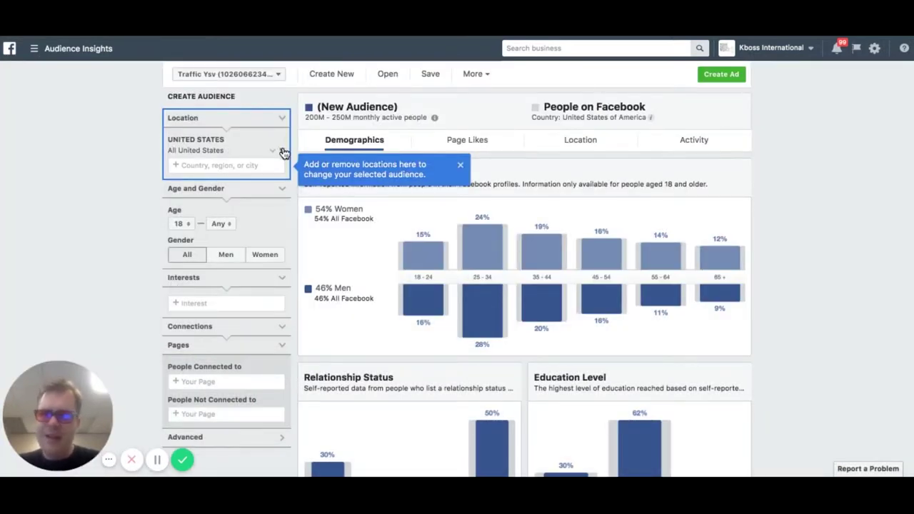
# - Swap the audience location from United States to Australia
pyautogui.click(215, 151)
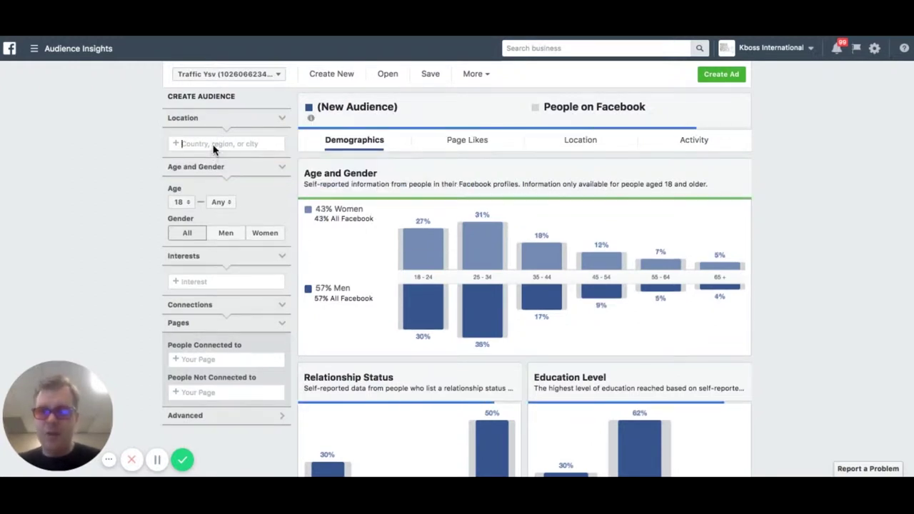
pyautogui.write('australia')
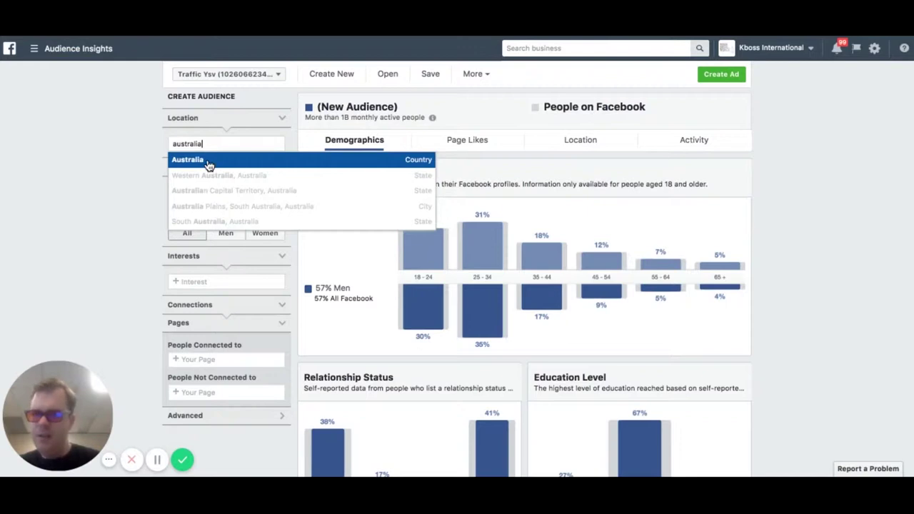
pyautogui.click(207, 160)
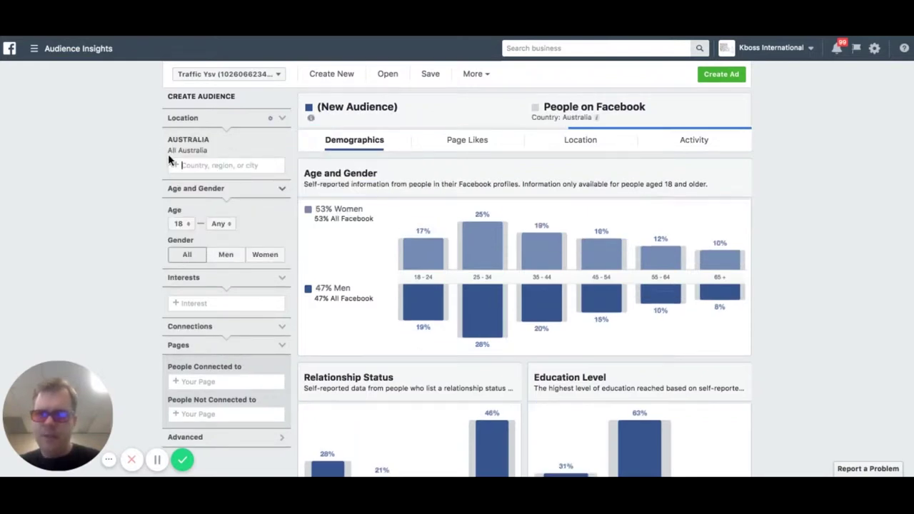
pyautogui.scroll(-1, 209, 142)
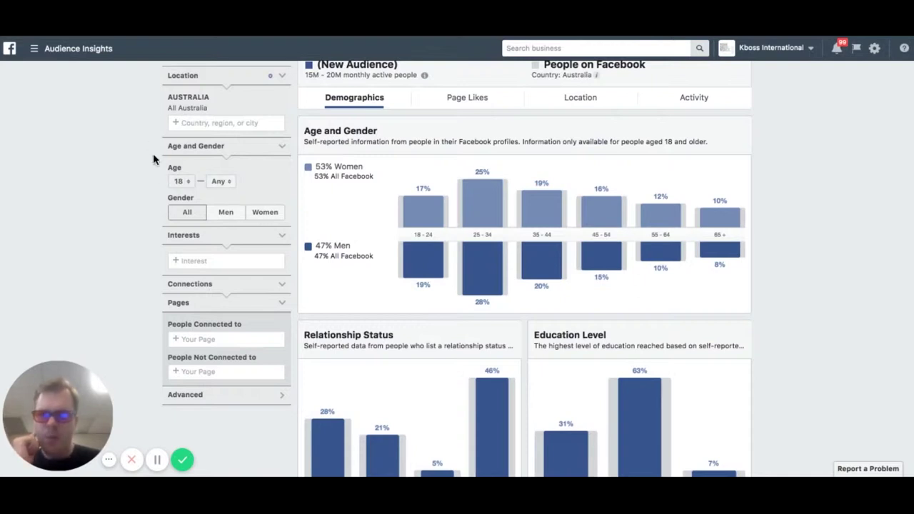
# - Set the audience age range to 35–45
pyautogui.click(179, 180)
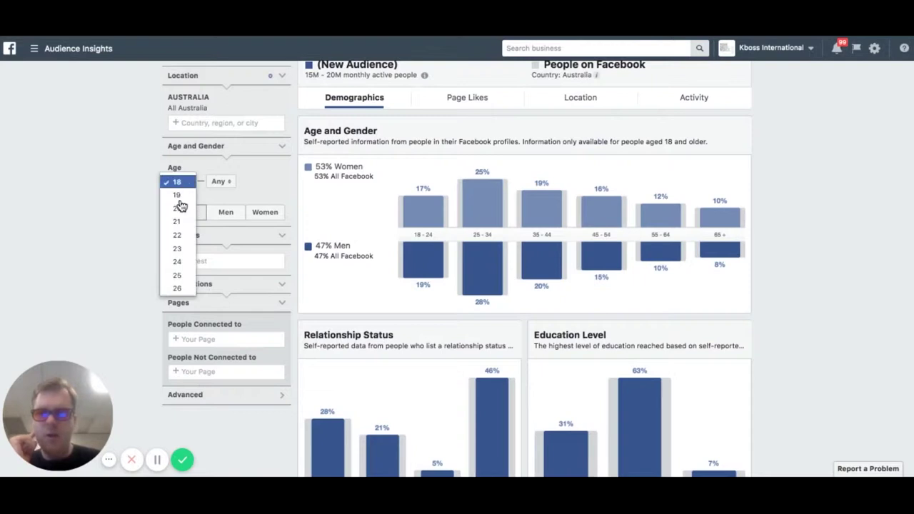
pyautogui.scroll(-5, 177, 230)
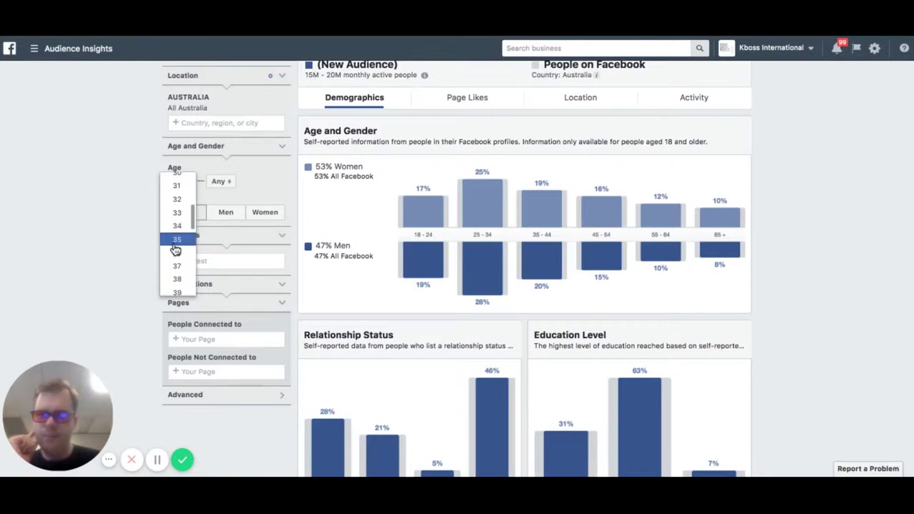
pyautogui.click(177, 243)
pyautogui.click(221, 182)
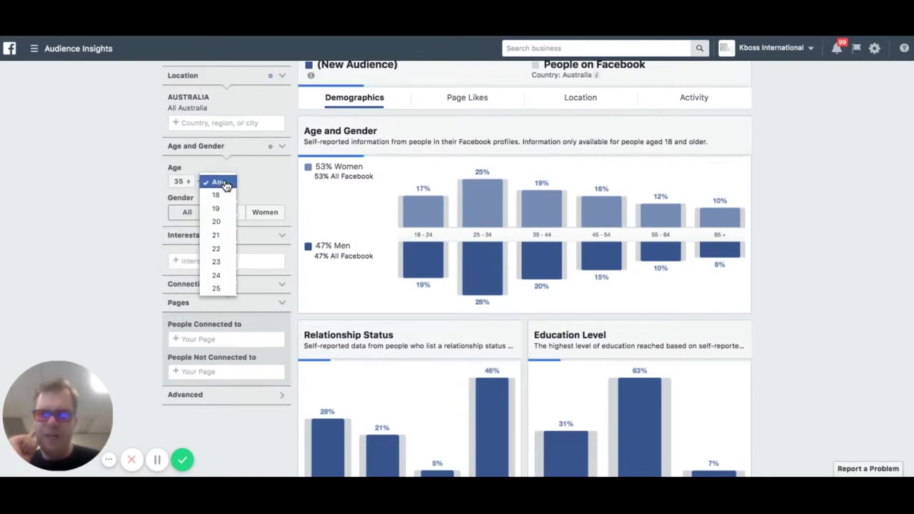
pyautogui.scroll(-10, 218, 224)
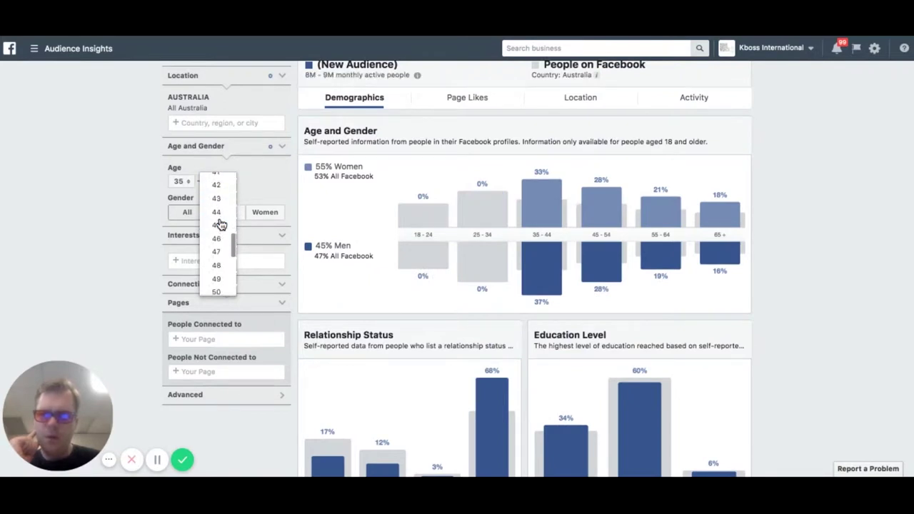
pyautogui.click(216, 194)
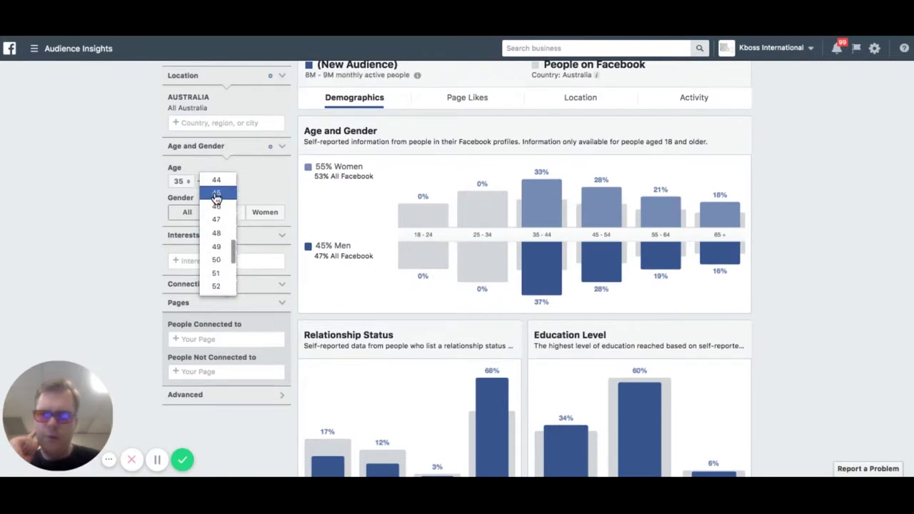
# - Restrict the audience to women and add Coco Chanel as an interest
pyautogui.click(268, 213)
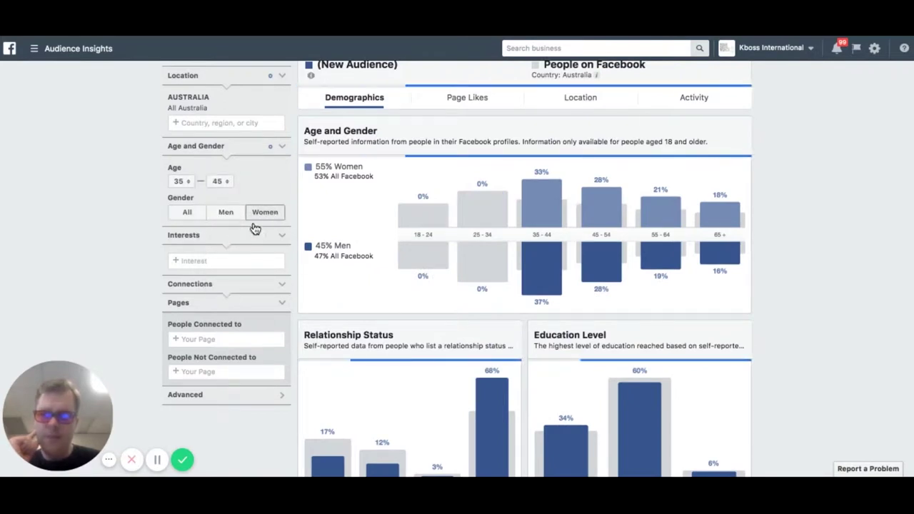
pyautogui.click(212, 260)
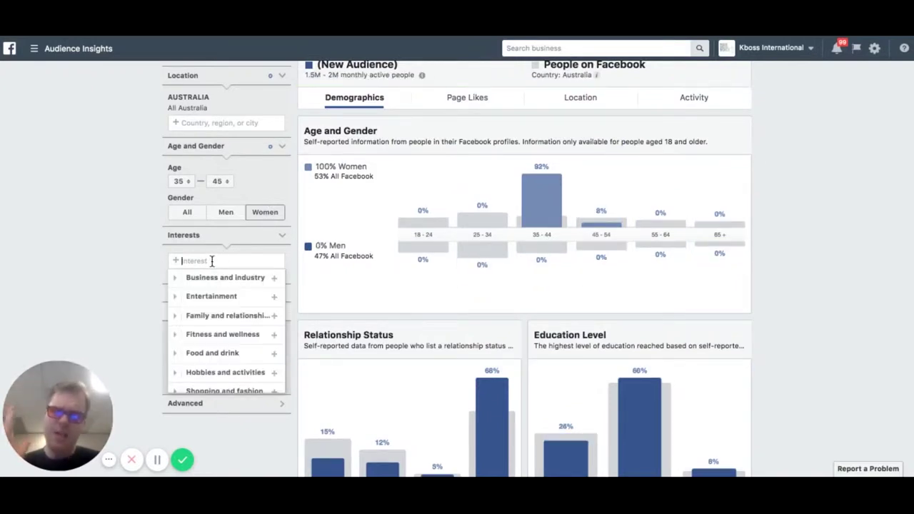
pyautogui.write('chanel')
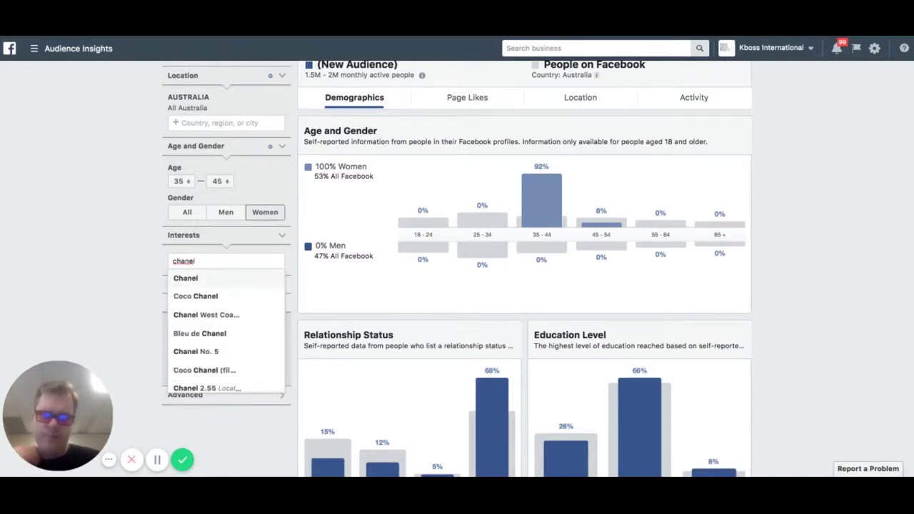
pyautogui.click(209, 298)
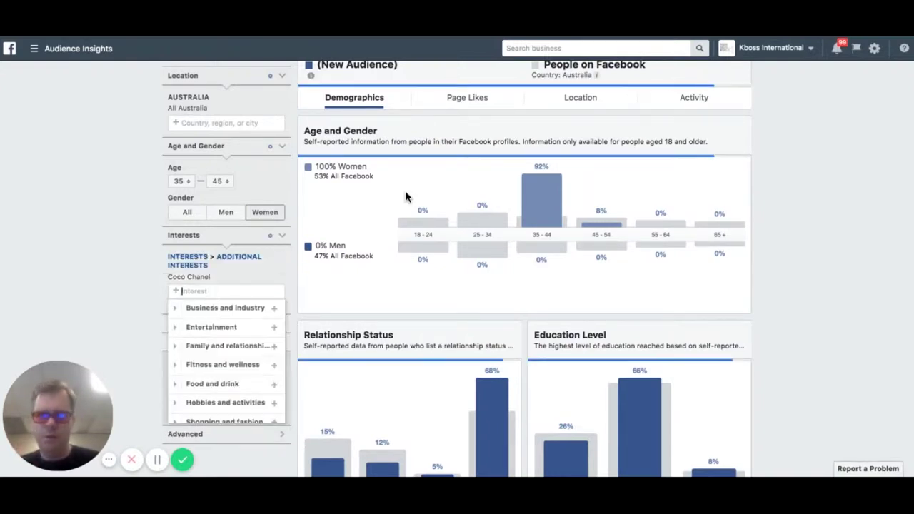
pyautogui.scroll(2, 407, 197)
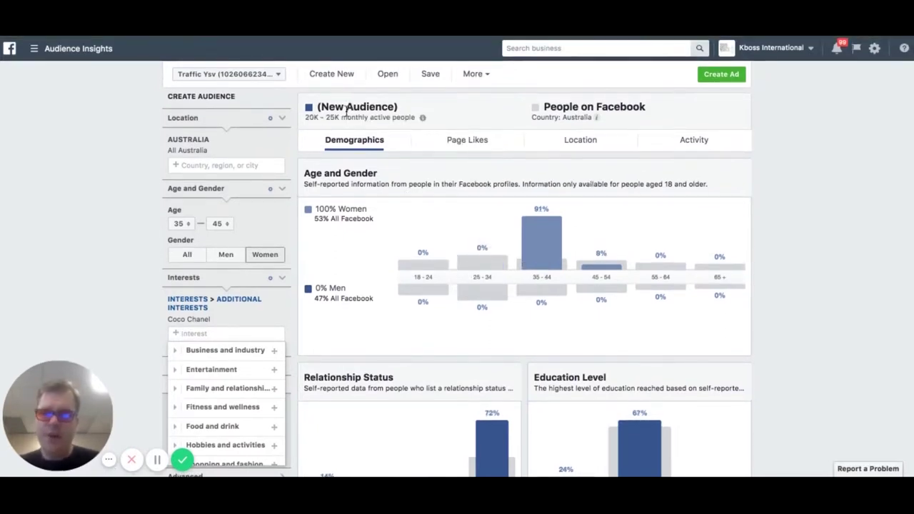
pyautogui.click(388, 170)
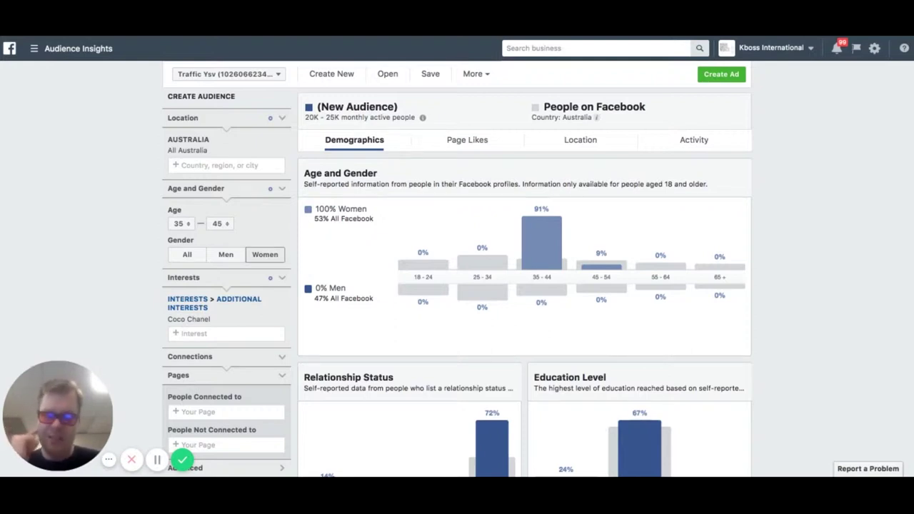
pyautogui.scroll(-3, 555, 202)
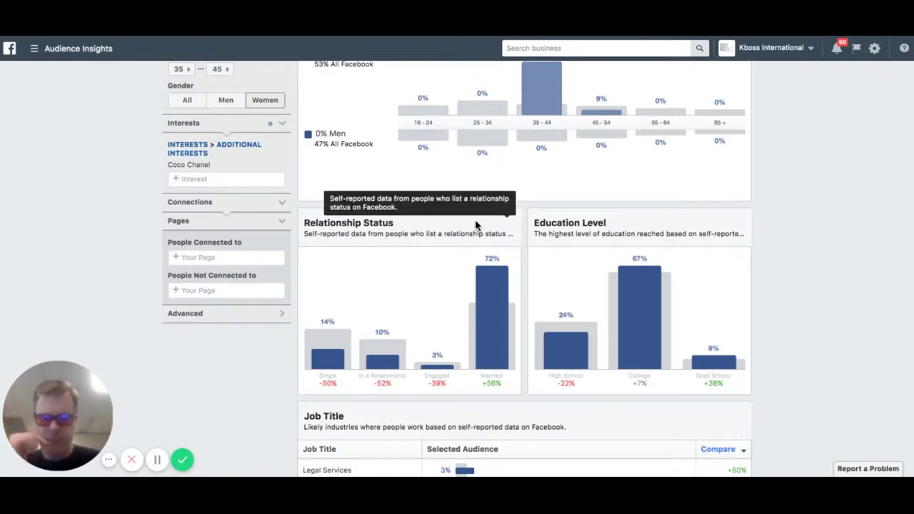
pyautogui.moveTo(488, 298)
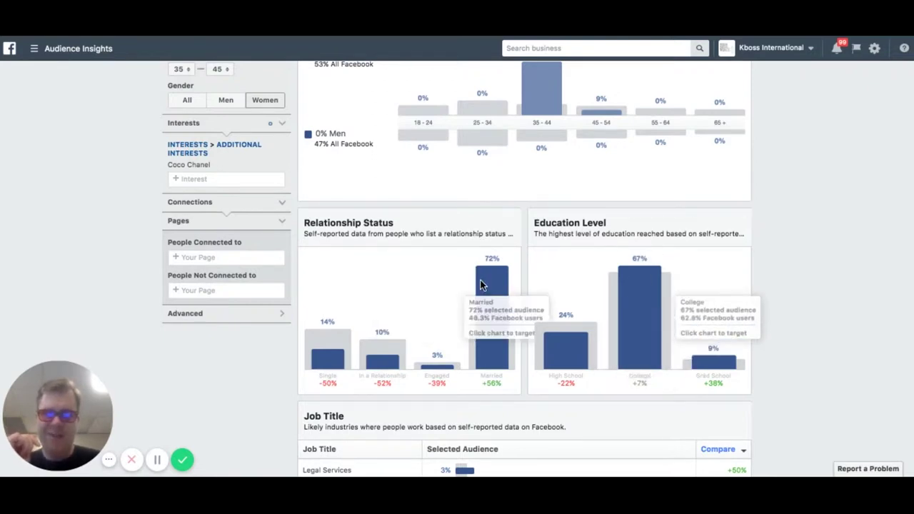
pyautogui.scroll(-2, 481, 286)
pyautogui.scroll(-3, 481, 286)
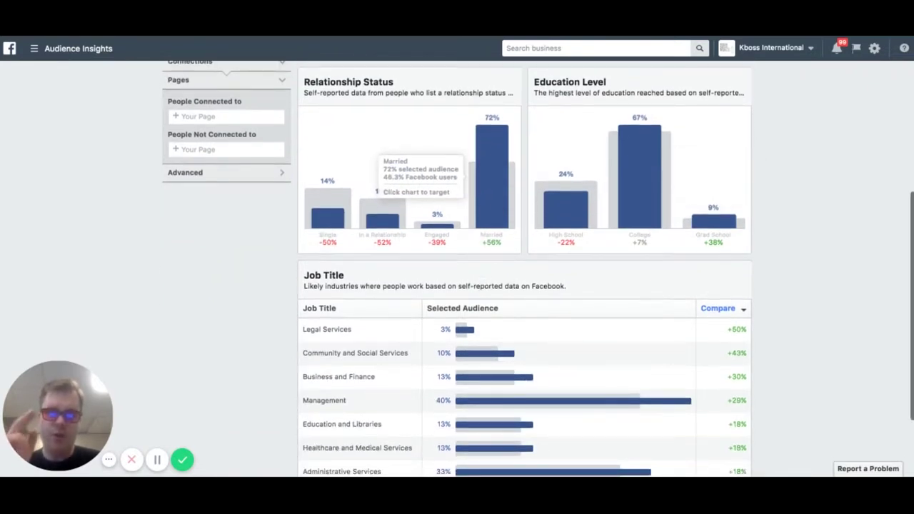
pyautogui.click(490, 312)
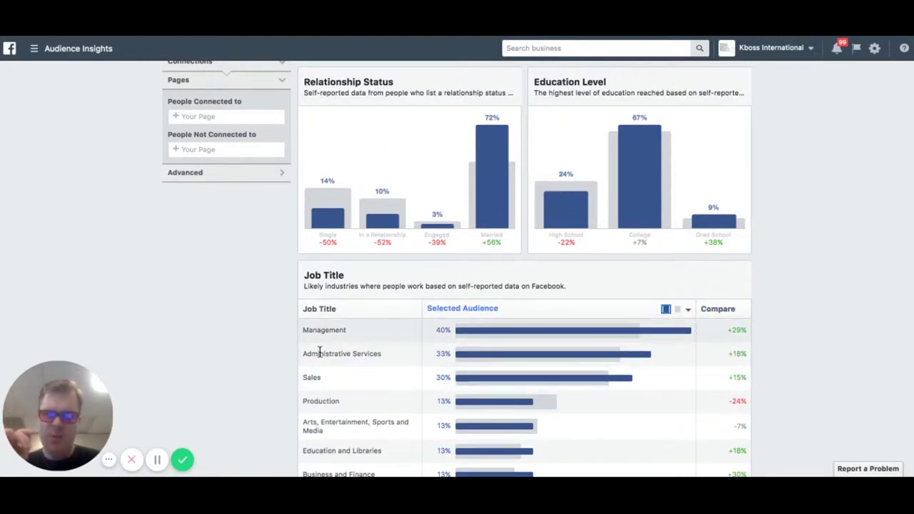
pyautogui.moveTo(598, 376)
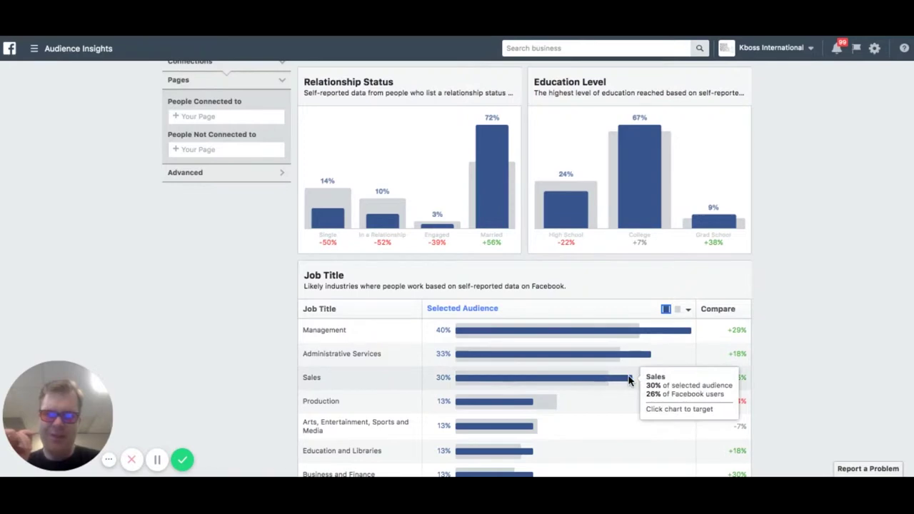
pyautogui.scroll(4, 628, 381)
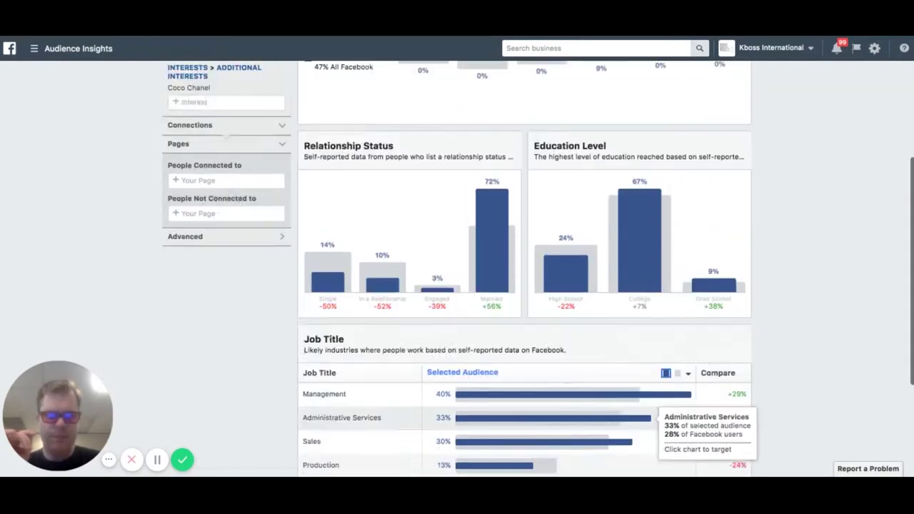
pyautogui.scroll(2, 706, 400)
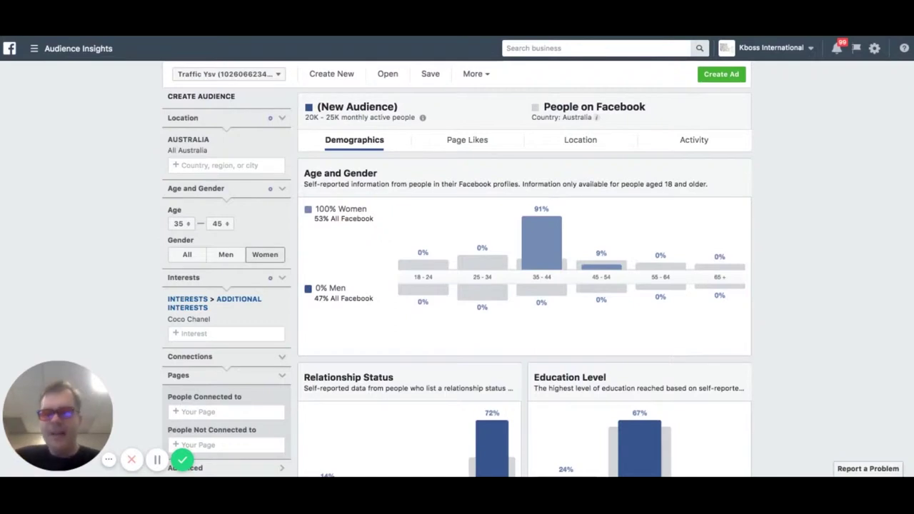
# - Show the audience's Page Likes ranked by affinity, led by Website pages and Chadstone
pyautogui.click(467, 140)
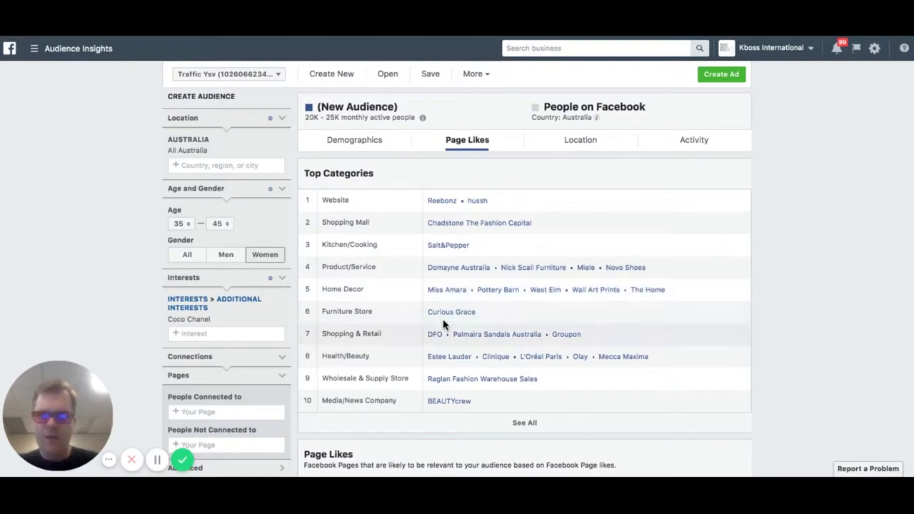
pyautogui.scroll(-2, 462, 307)
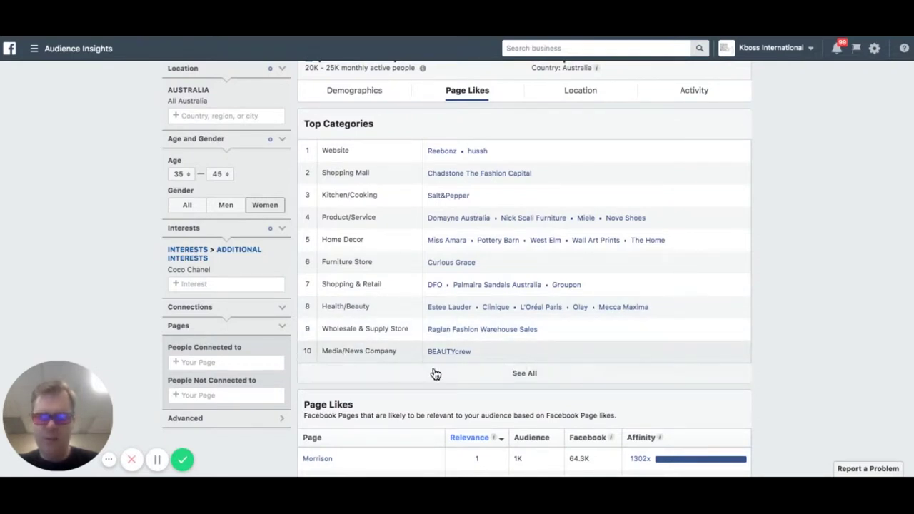
pyautogui.scroll(-3, 435, 374)
pyautogui.click(687, 295)
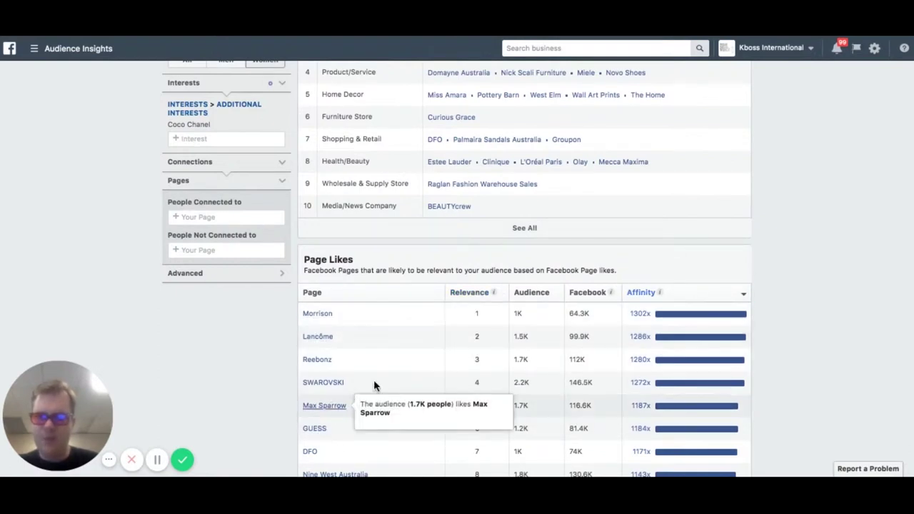
pyautogui.scroll(1, 384, 325)
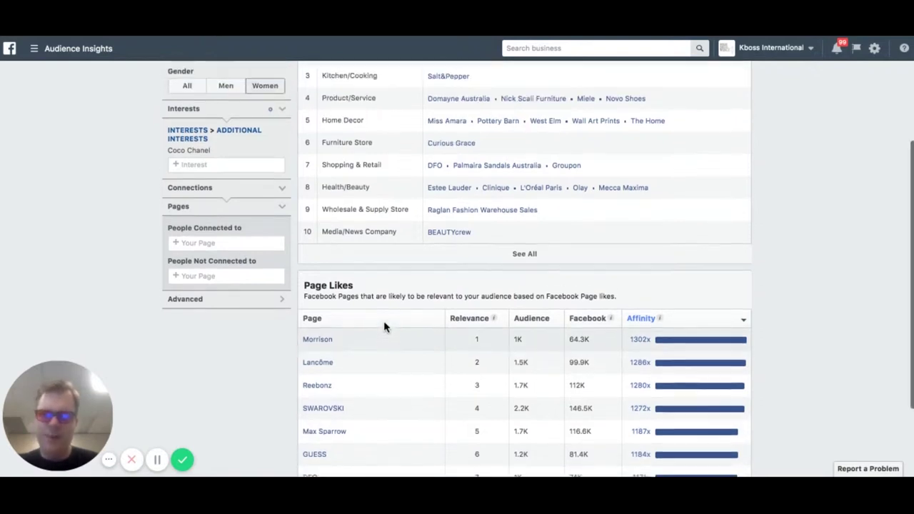
pyautogui.scroll(1, 383, 326)
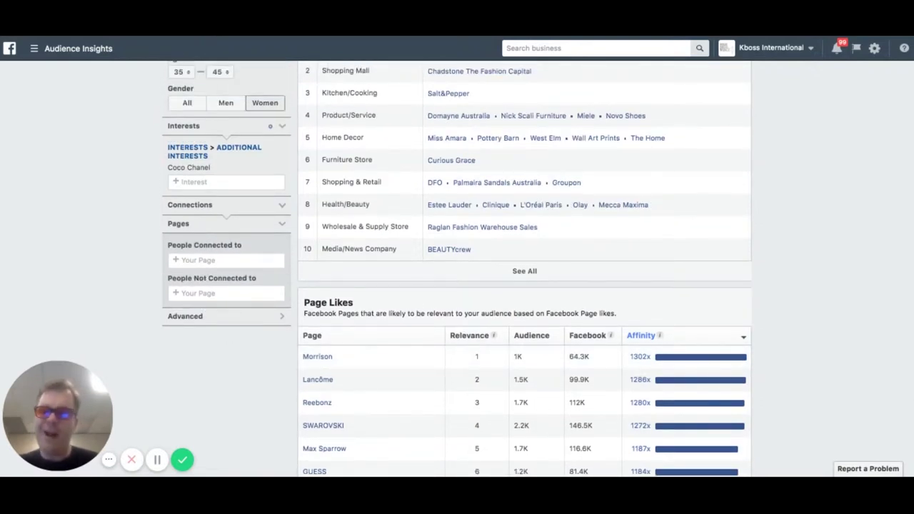
pyautogui.scroll(5, 456, 269)
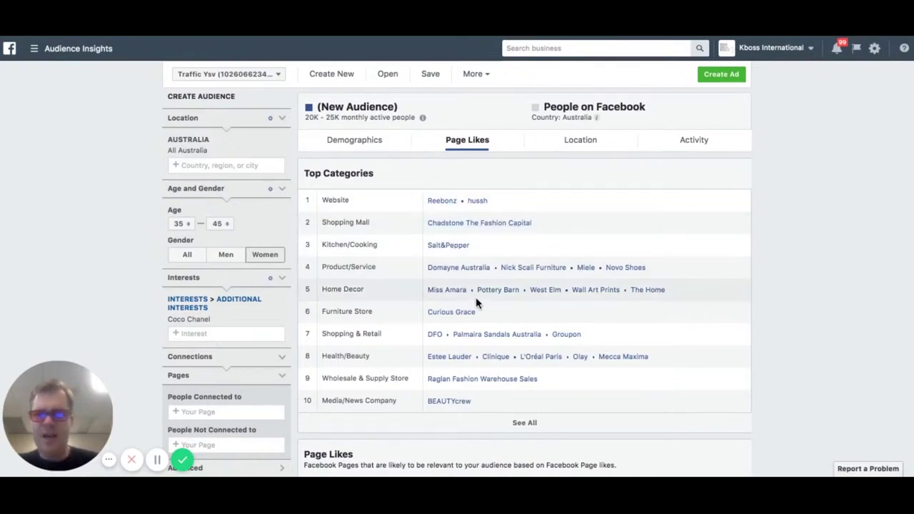
pyautogui.click(588, 145)
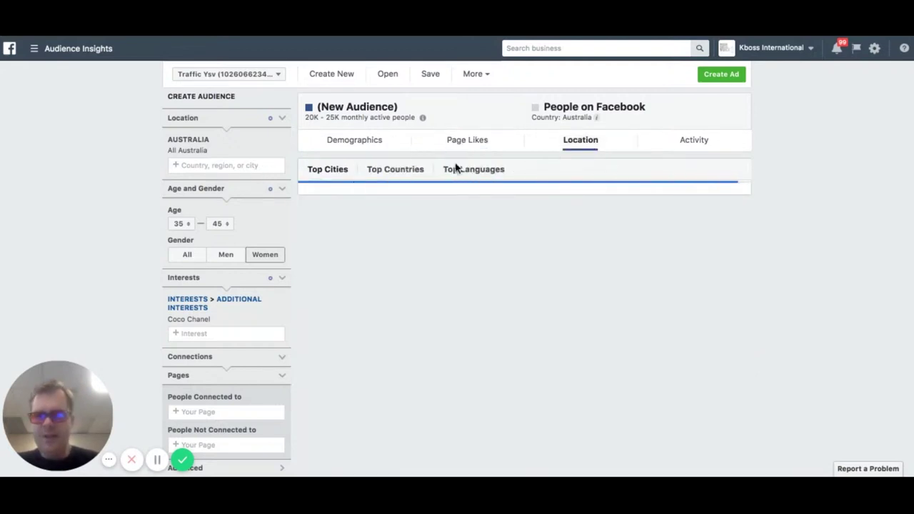
pyautogui.click(526, 196)
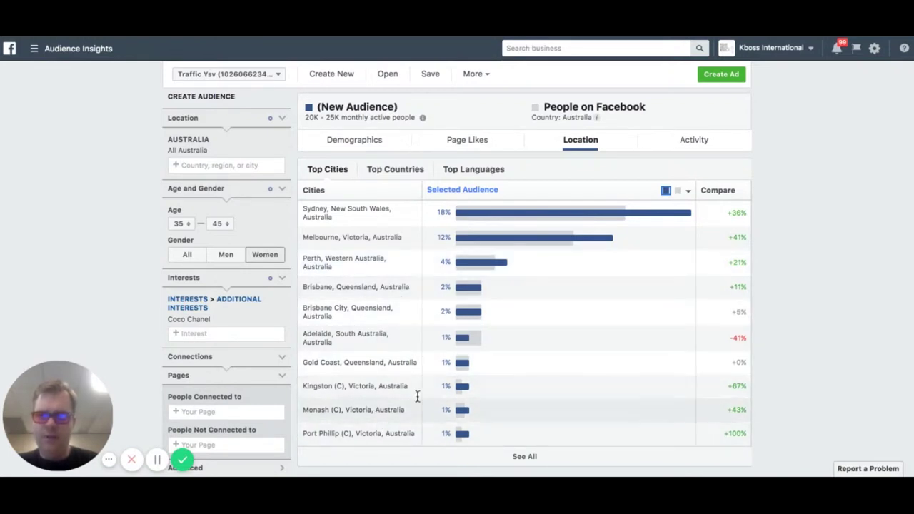
pyautogui.click(681, 141)
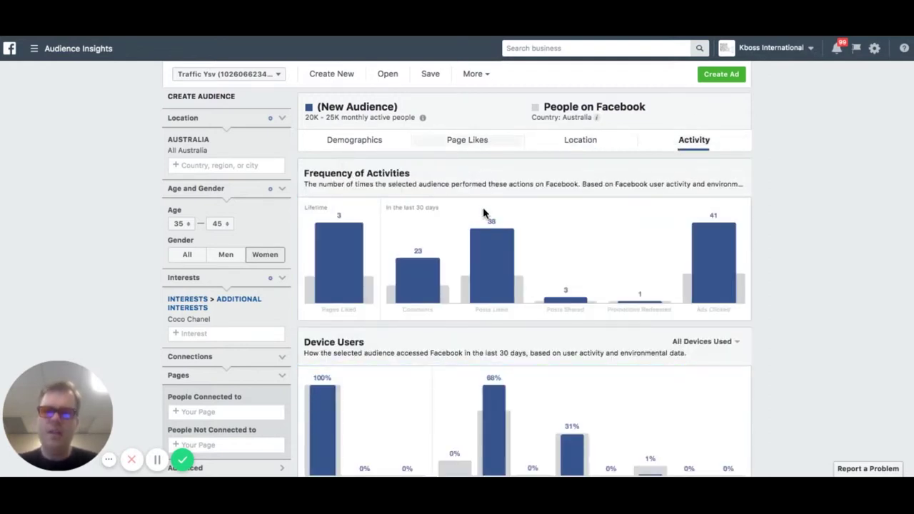
pyautogui.scroll(-1, 482, 209)
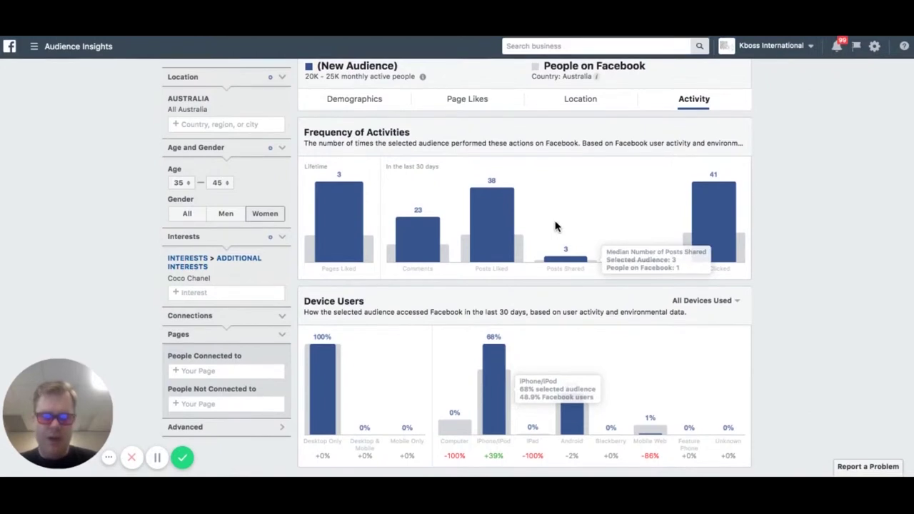
pyautogui.scroll(1, 649, 323)
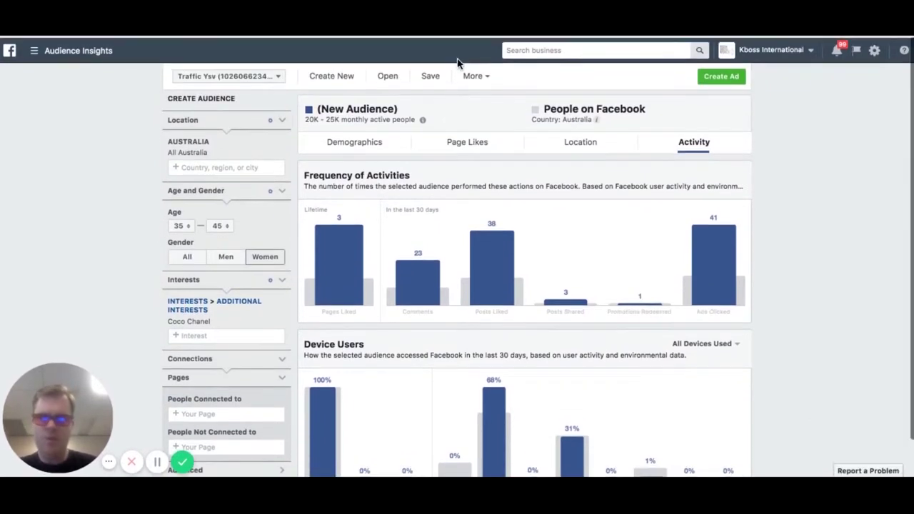
pyautogui.click(485, 135)
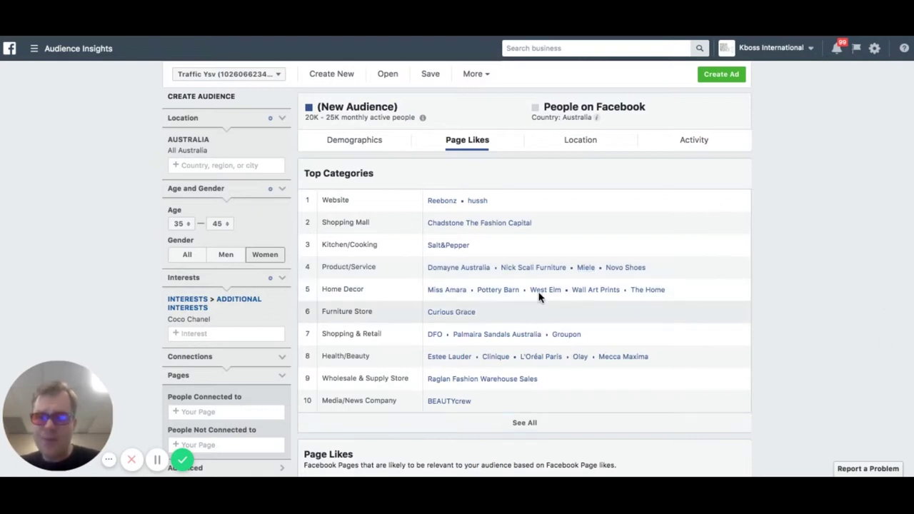
# - Add Miele as the interest, remove Coco Chanel, and set Gender to Men
pyautogui.click(234, 319)
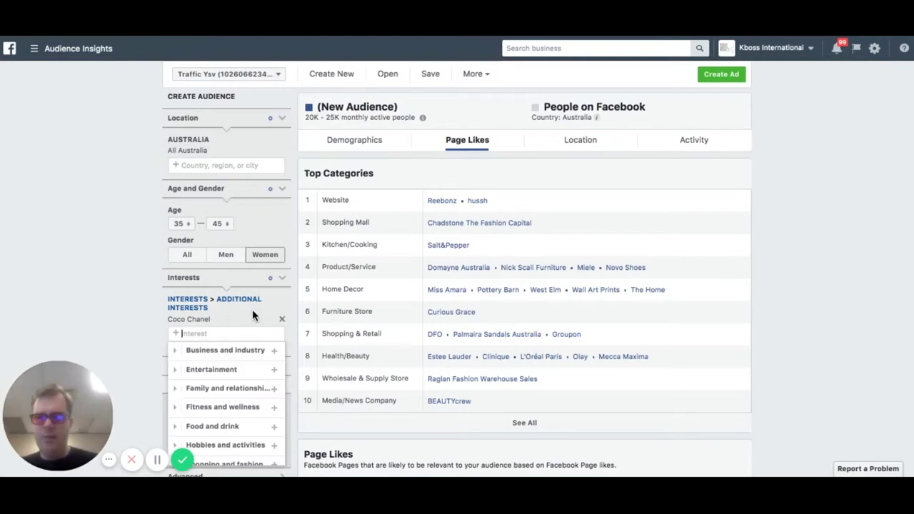
pyautogui.write('miele')
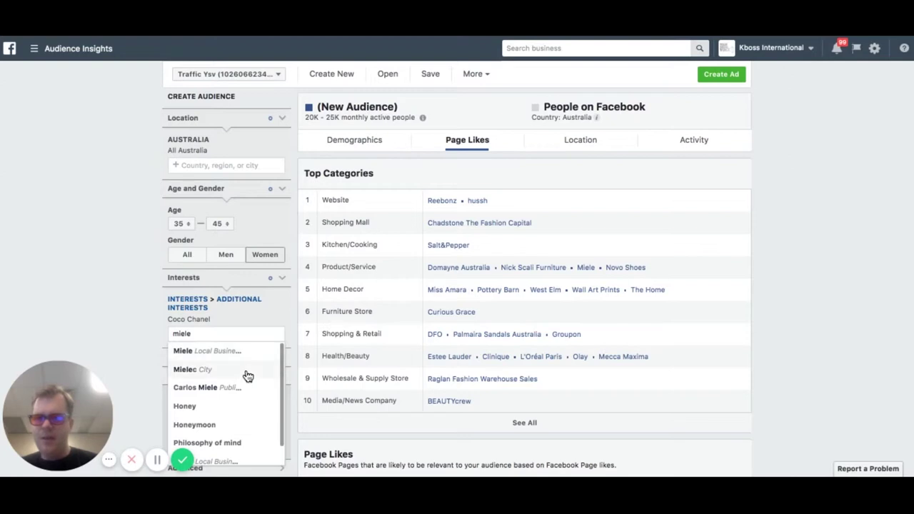
pyautogui.click(188, 353)
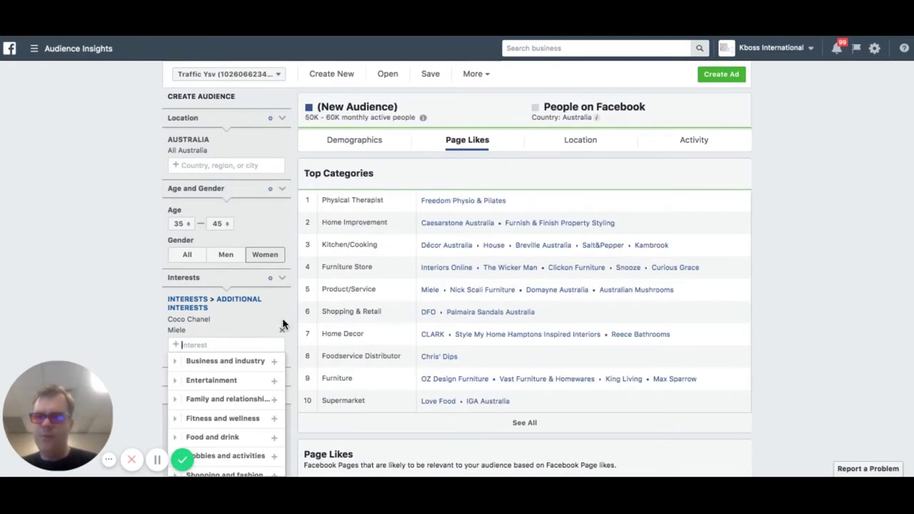
pyautogui.click(282, 321)
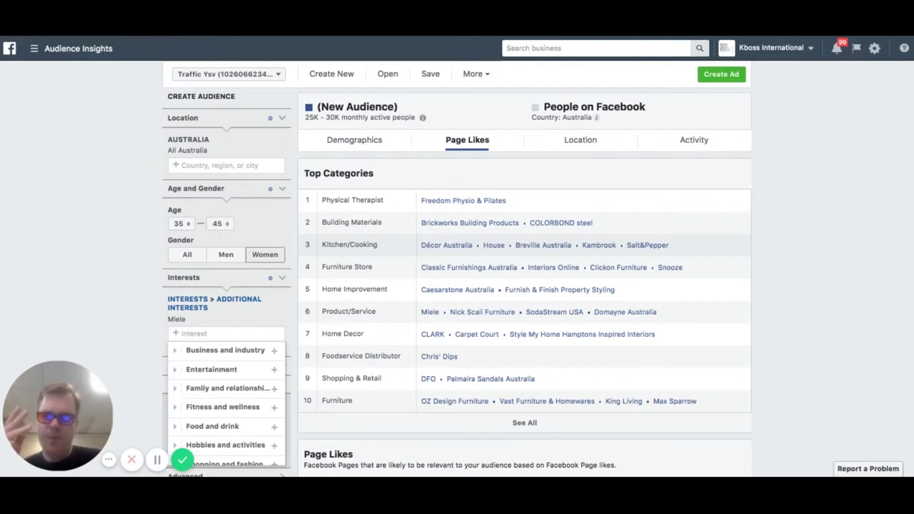
pyautogui.click(230, 255)
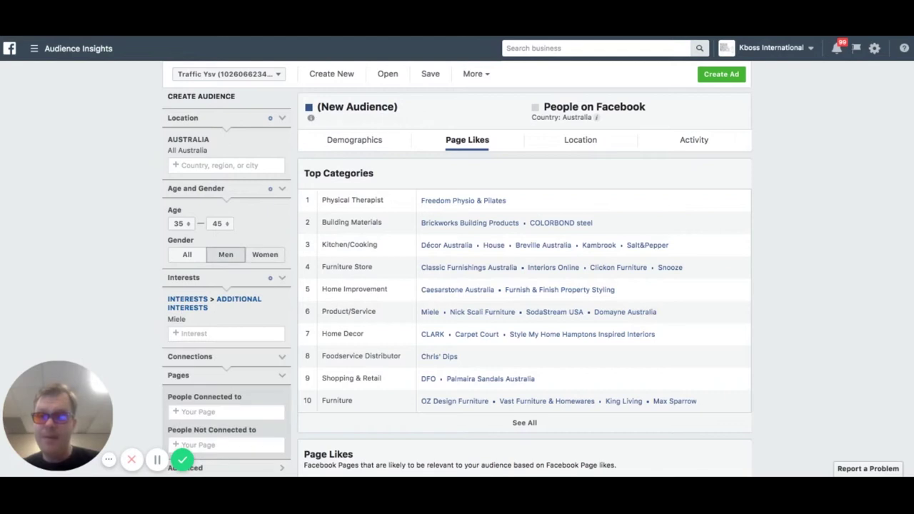